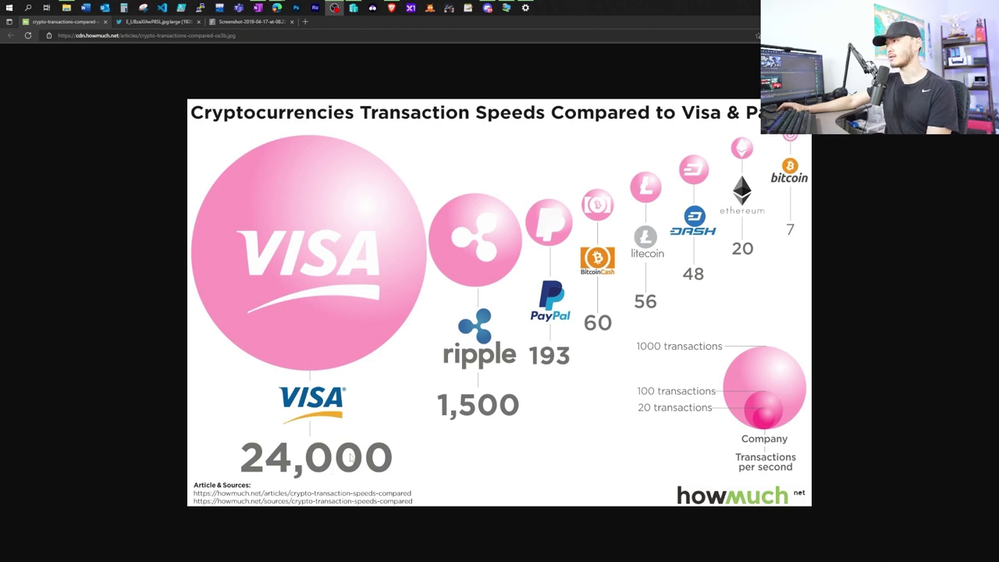
# Step: Switch to the next tab's Solana Daily TPS chart, with Solana at 65,000
pyautogui.hotkey('ctrl', 'Tab')
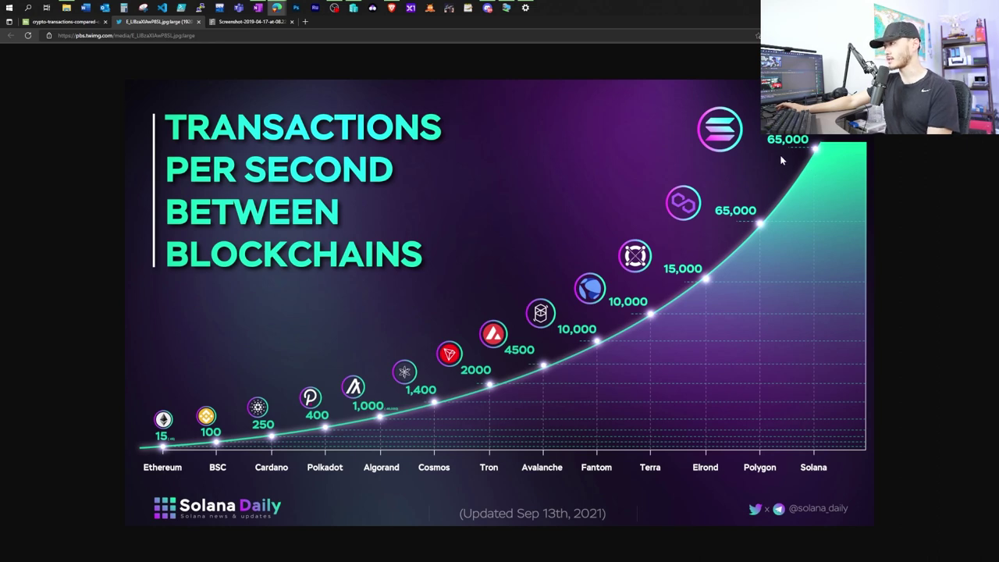
# Step: Bring up the CoinCu Web5 article at its 'Why Web5 instead of Web4?' section
pyautogui.hotkey('ctrl', 'Tab')
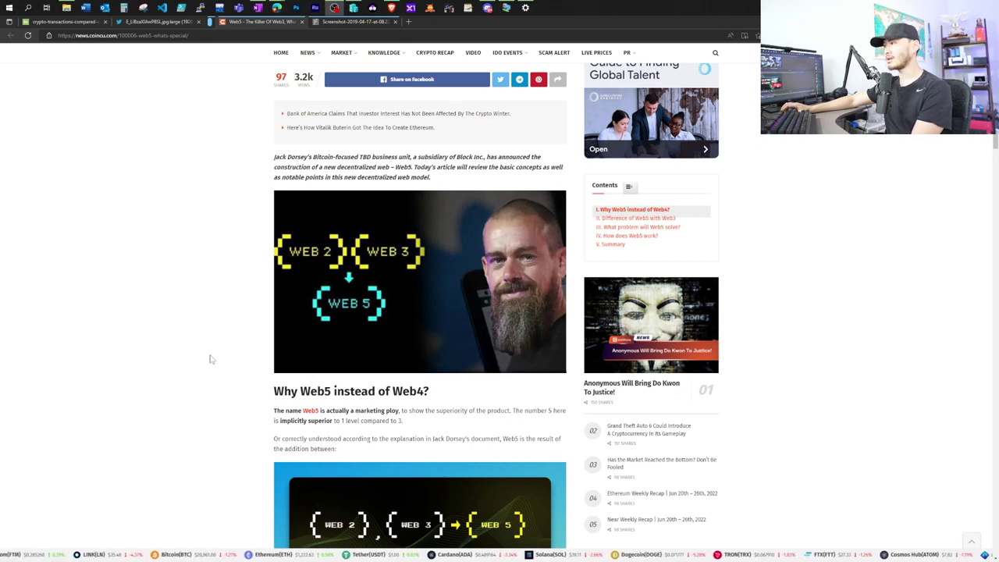
# Step: Scroll down through the CoinCu 'Web5 – The Killer Of Web3' article
pyautogui.scroll(-10, 207, 296)
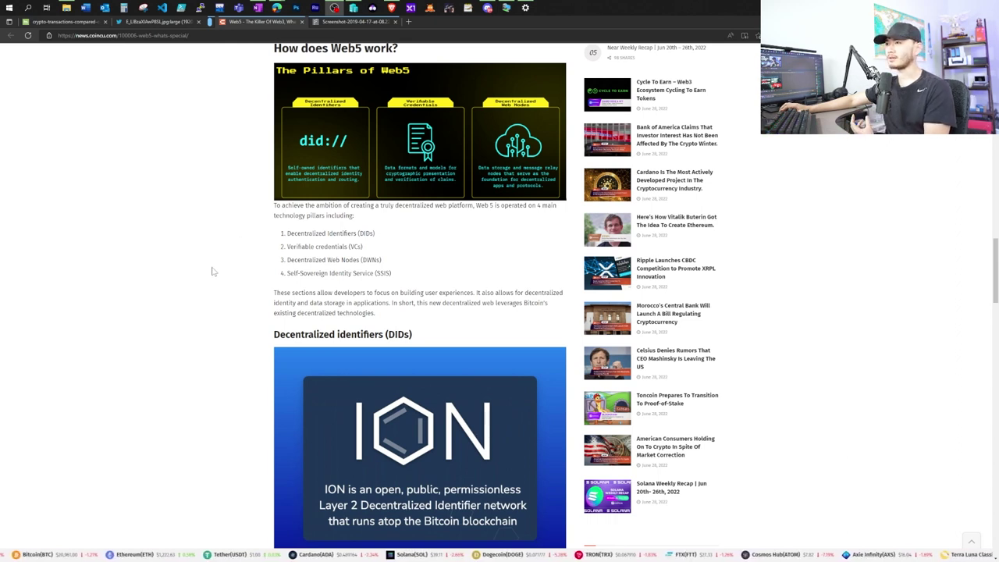
pyautogui.scroll(-1, 212, 270)
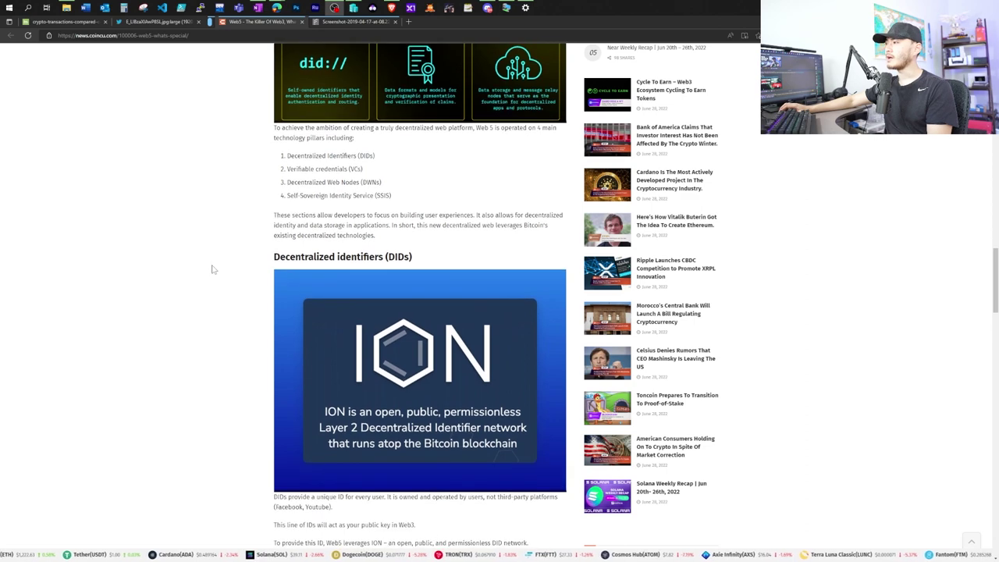
pyautogui.scroll(-2, 212, 270)
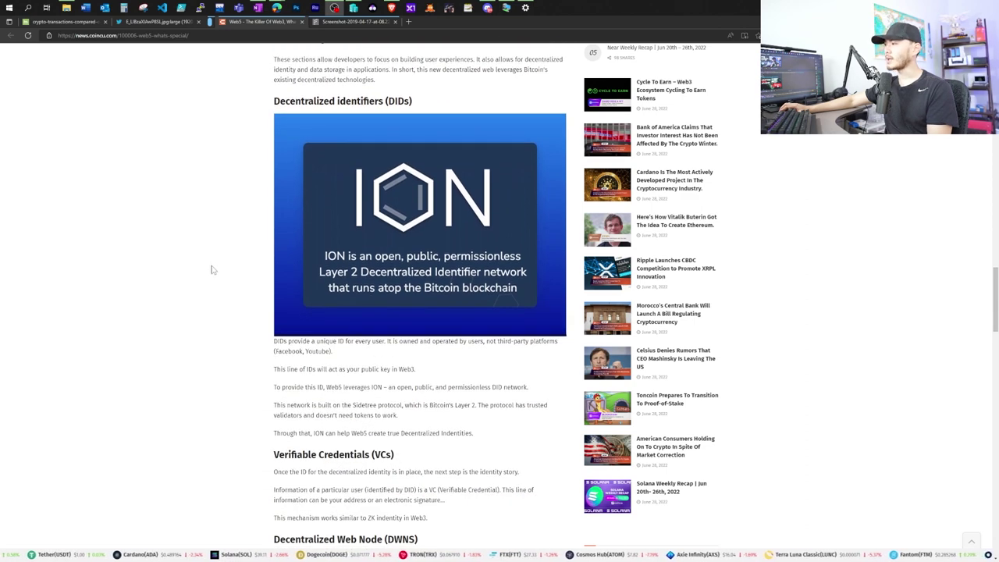
pyautogui.scroll(-1, 214, 268)
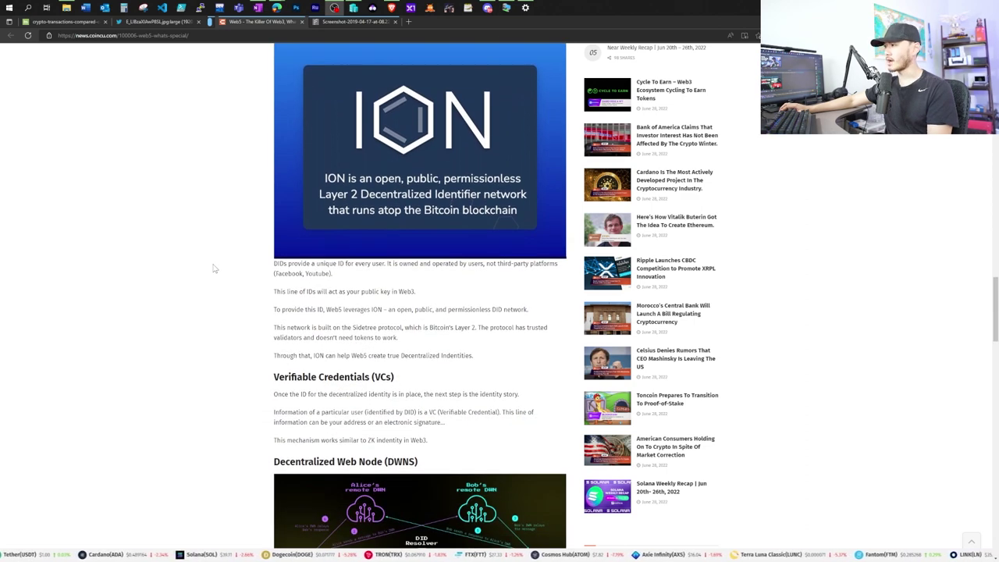
pyautogui.scroll(-2, 214, 269)
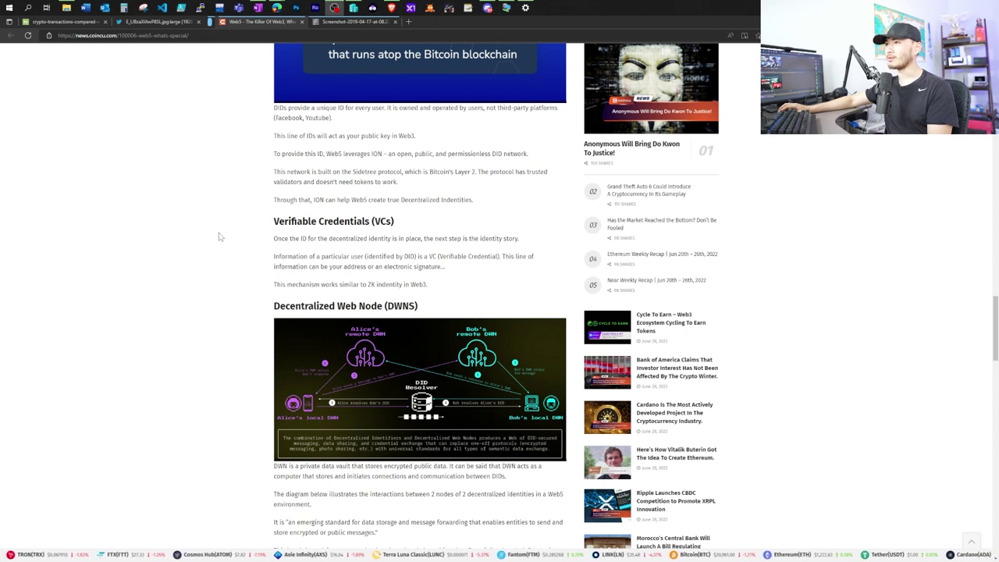
pyautogui.scroll(-5, 225, 239)
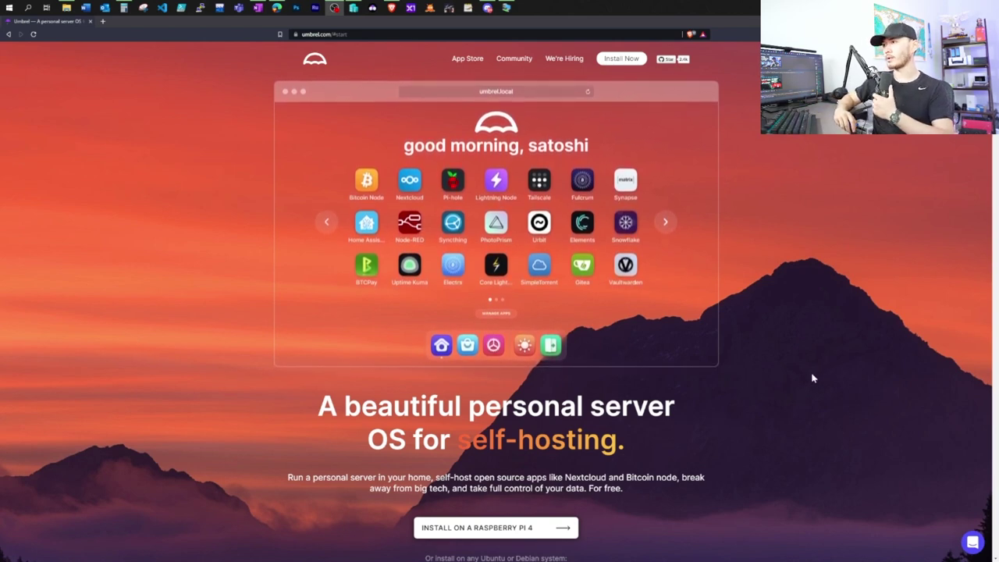
# Step: Scroll the Umbrel homepage down to the 'Install Umbrel anywhere' section
pyautogui.scroll(-1, 788, 373)
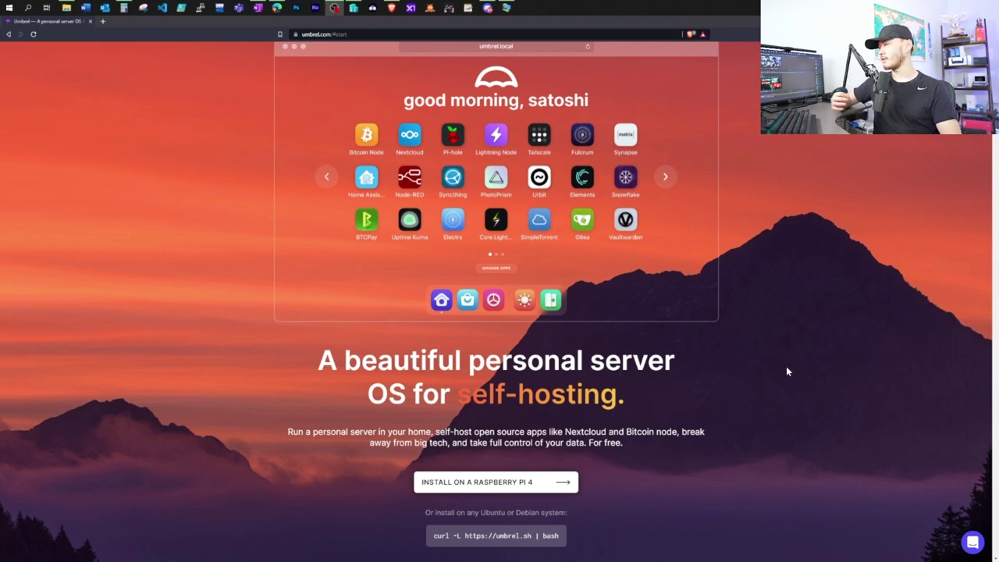
pyautogui.scroll(-1, 786, 372)
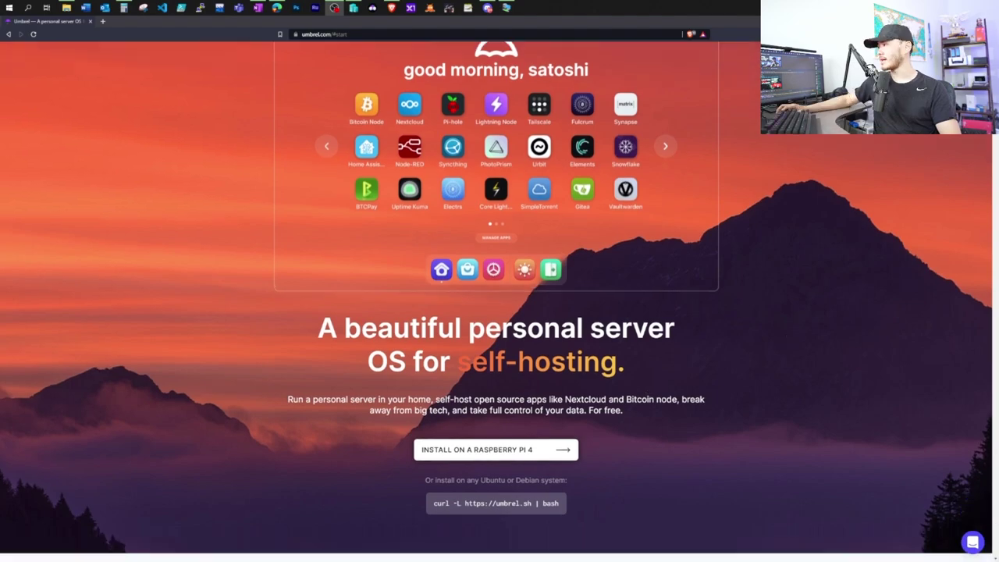
pyautogui.scroll(-1, 550, 451)
pyautogui.click(545, 456)
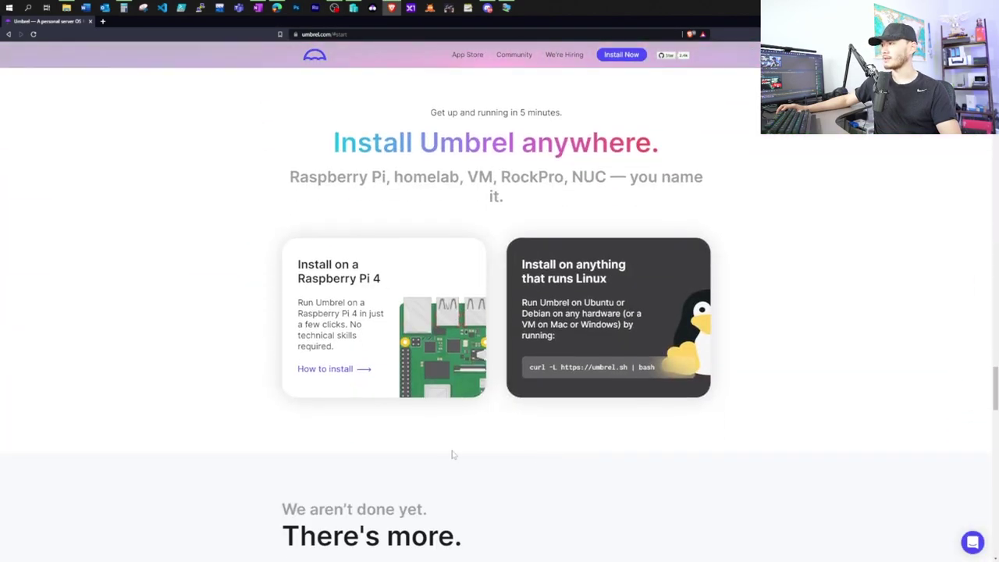
# Step: Open the Raspberry Pi 4 guide, download Umbrel OS, and advance to Step 5, 'Flash Umbrel OS'
pyautogui.click(348, 376)
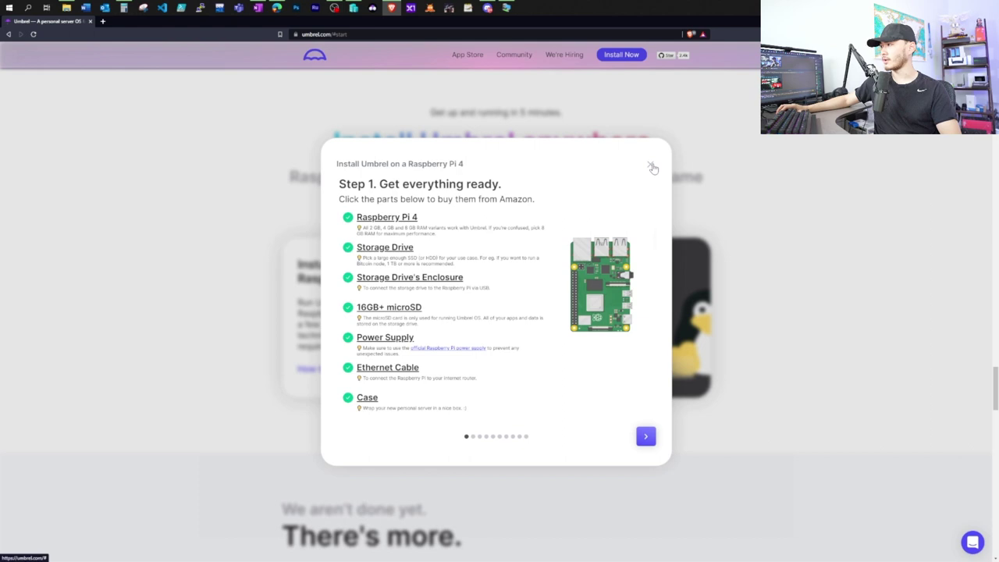
pyautogui.click(645, 436)
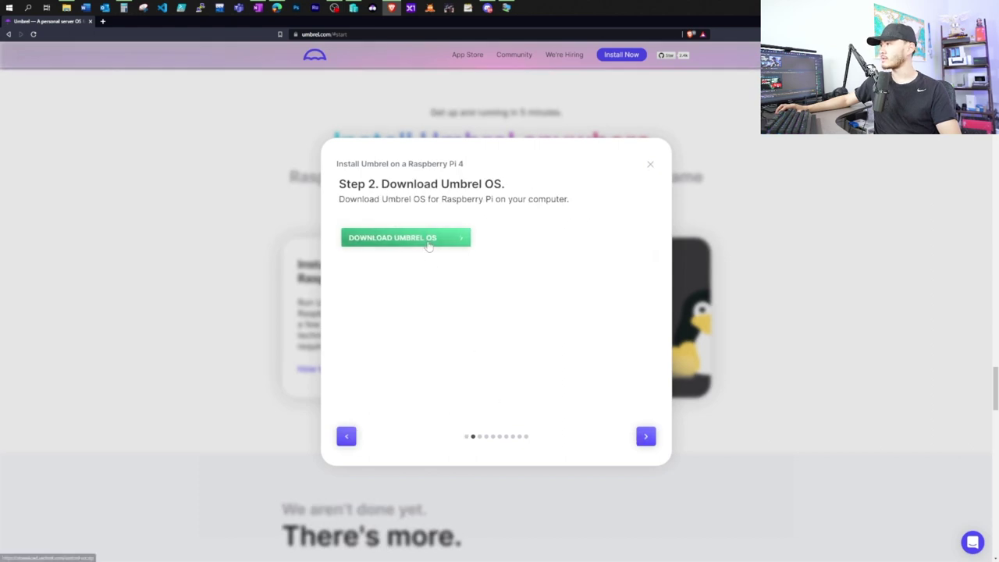
pyautogui.click(428, 239)
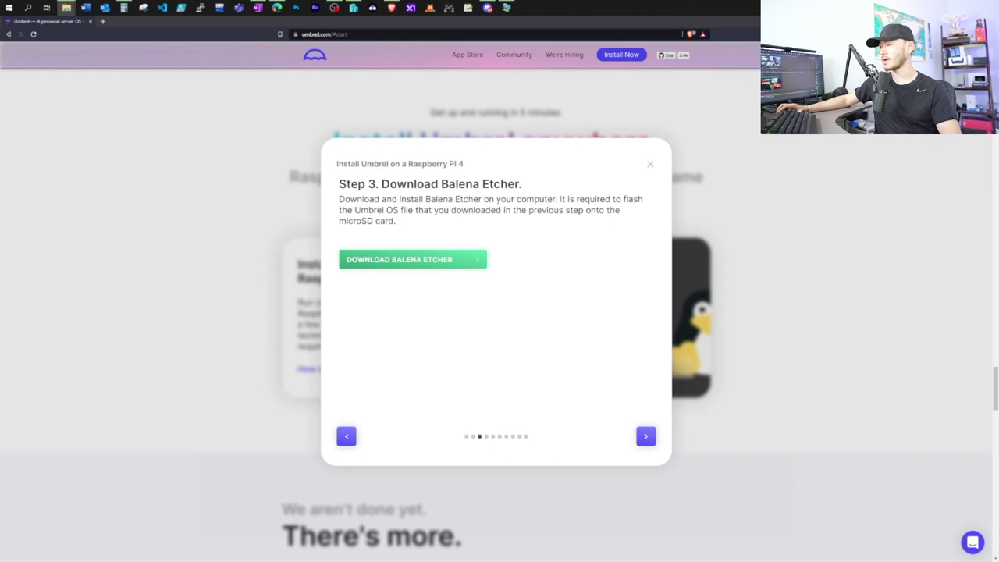
pyautogui.click(646, 436)
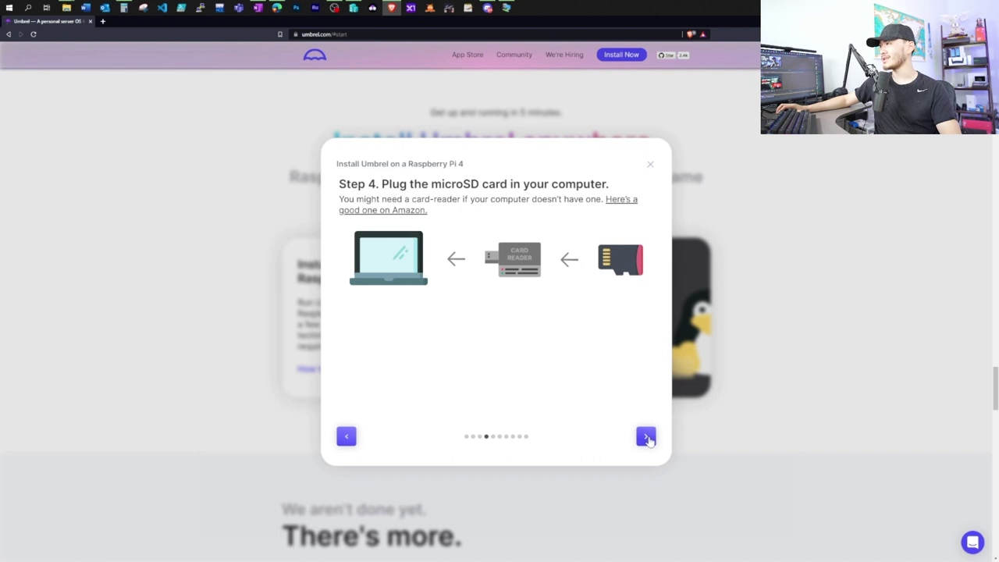
pyautogui.click(647, 437)
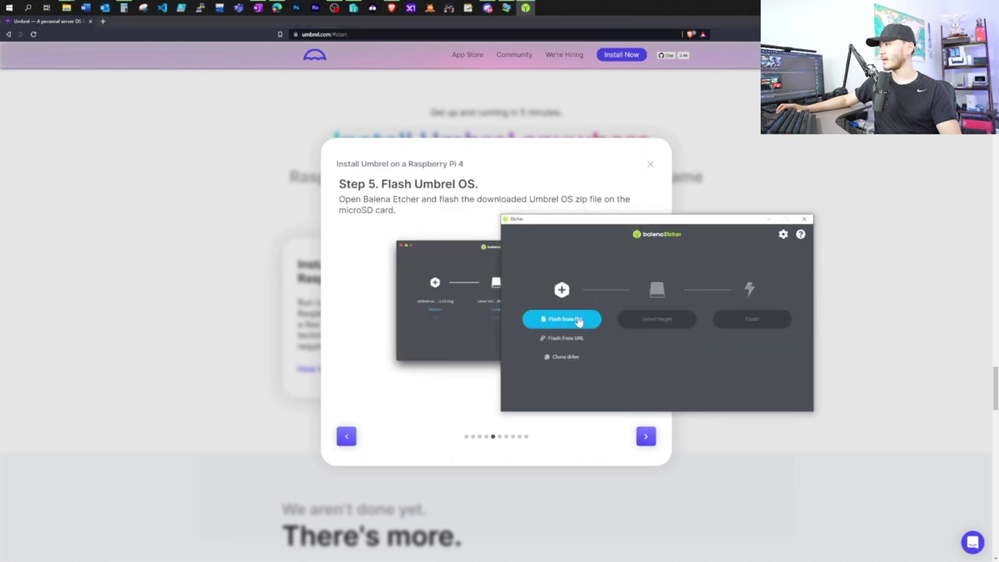
# Step: Flash the umbrel-os image onto the 128 GB microSD card, skipping validation, then close Etcher
pyautogui.click(577, 320)
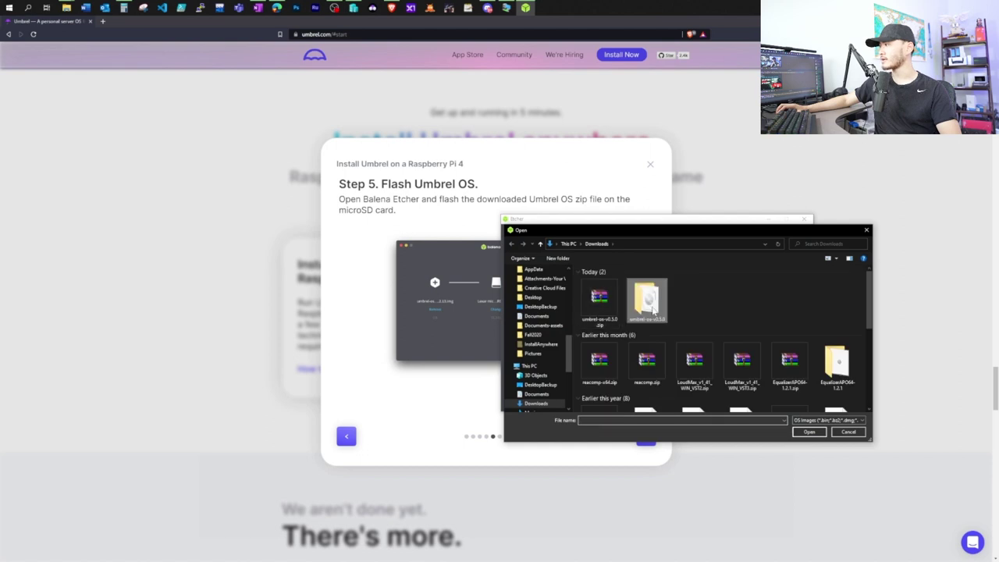
pyautogui.doubleClick(652, 310)
pyautogui.doubleClick(607, 284)
pyautogui.click(528, 297)
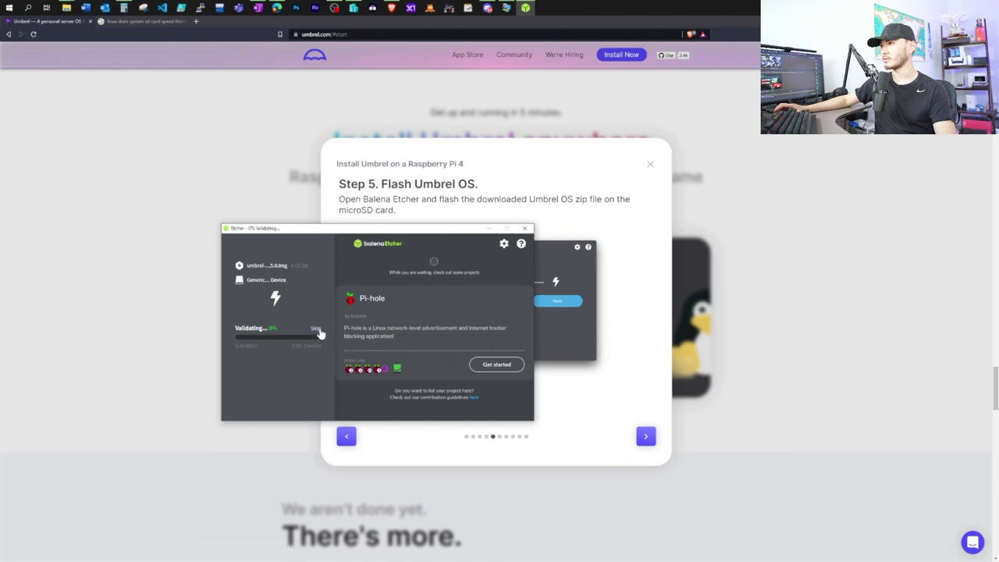
pyautogui.click(315, 328)
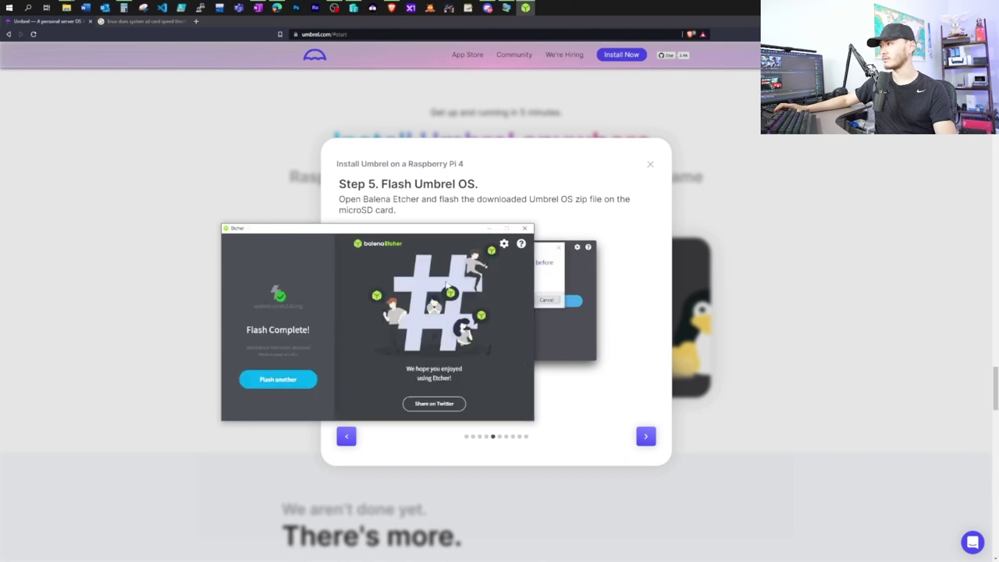
pyautogui.click(525, 228)
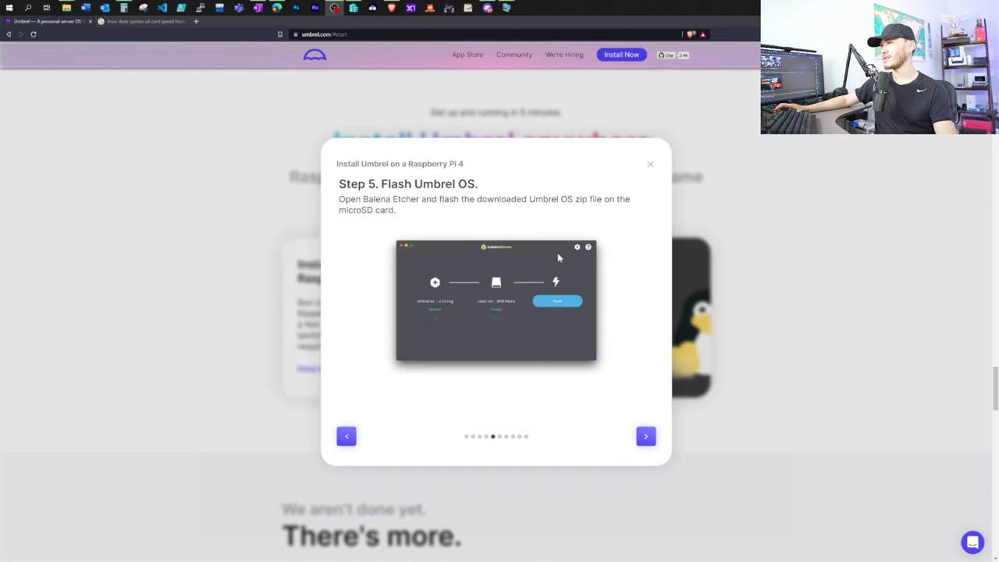
# Step: Step through the guide's insert-microSD, connect-SSD, router, power-up and final install steps
pyautogui.click(646, 436)
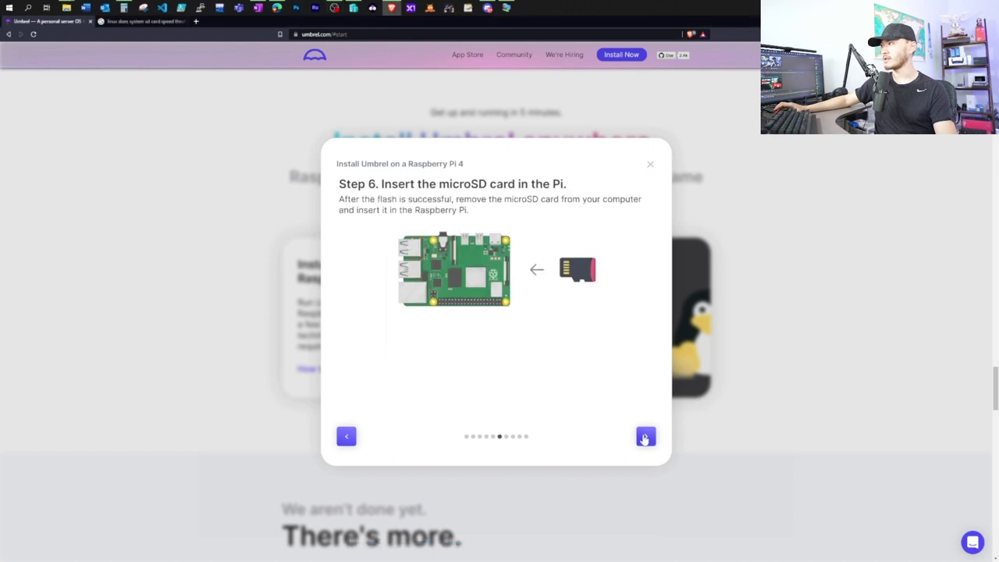
pyautogui.click(645, 438)
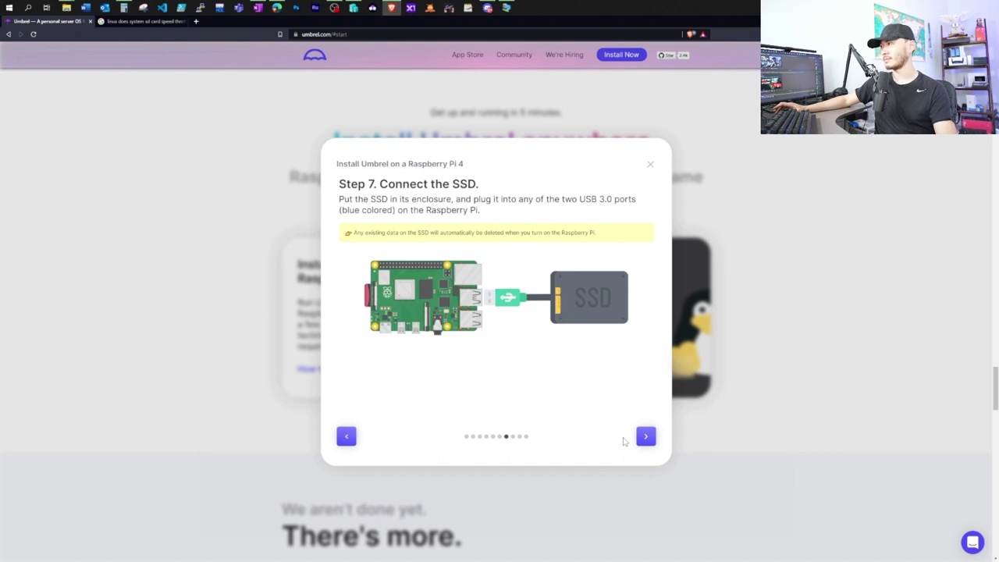
pyautogui.click(645, 438)
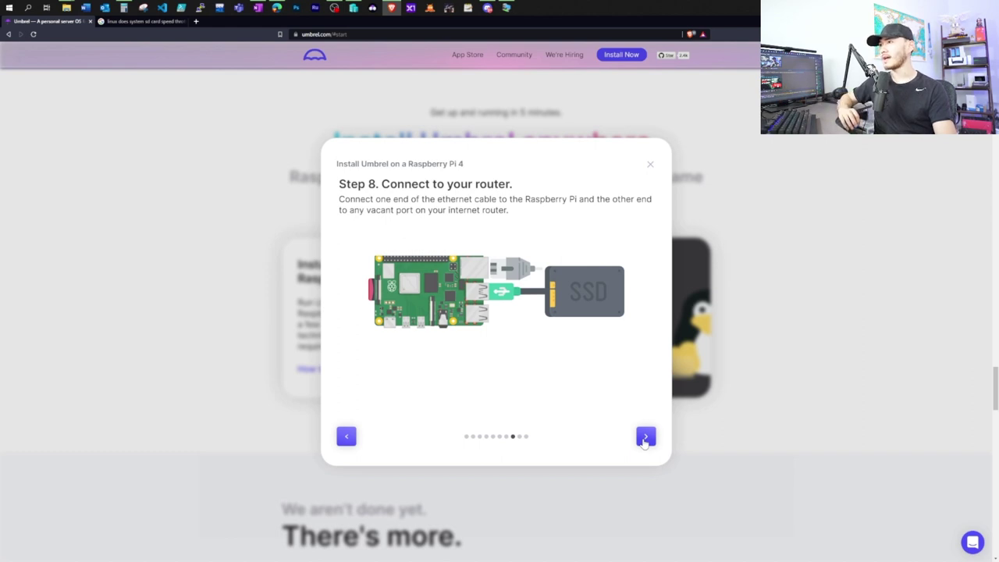
pyautogui.click(644, 438)
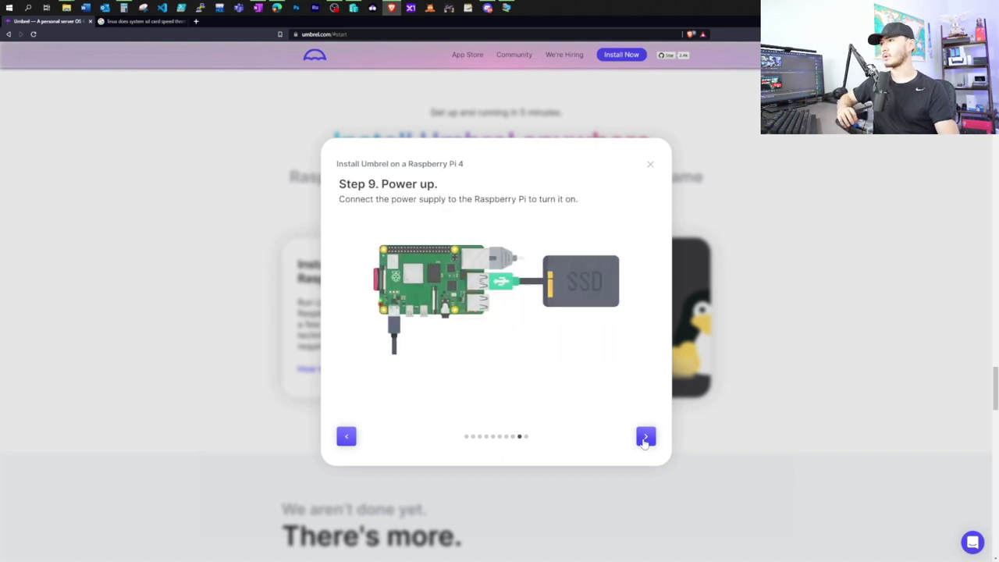
pyautogui.click(645, 438)
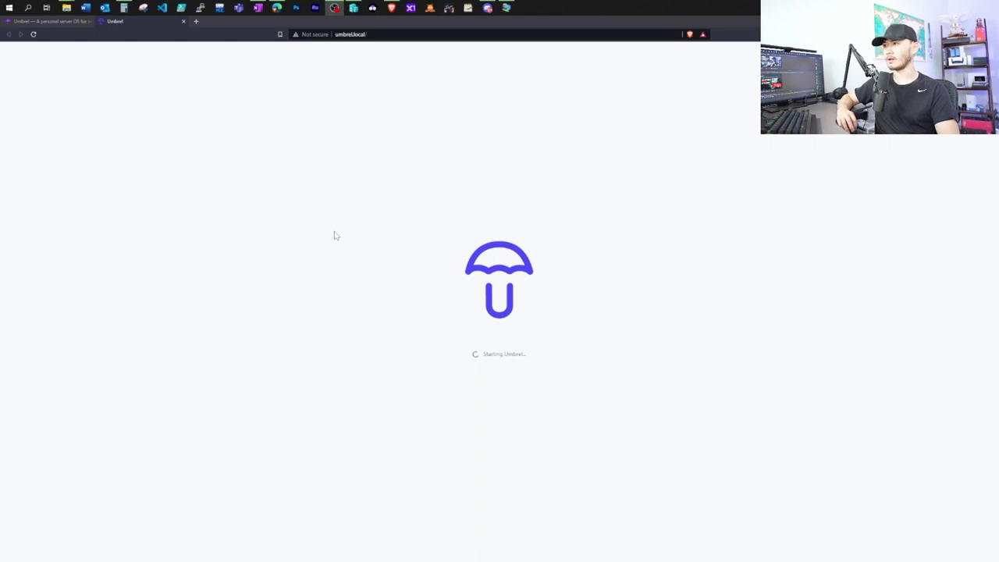
# Step: Return to the umbrel.local tab and start setting up the Umbrel server
pyautogui.click(181, 22)
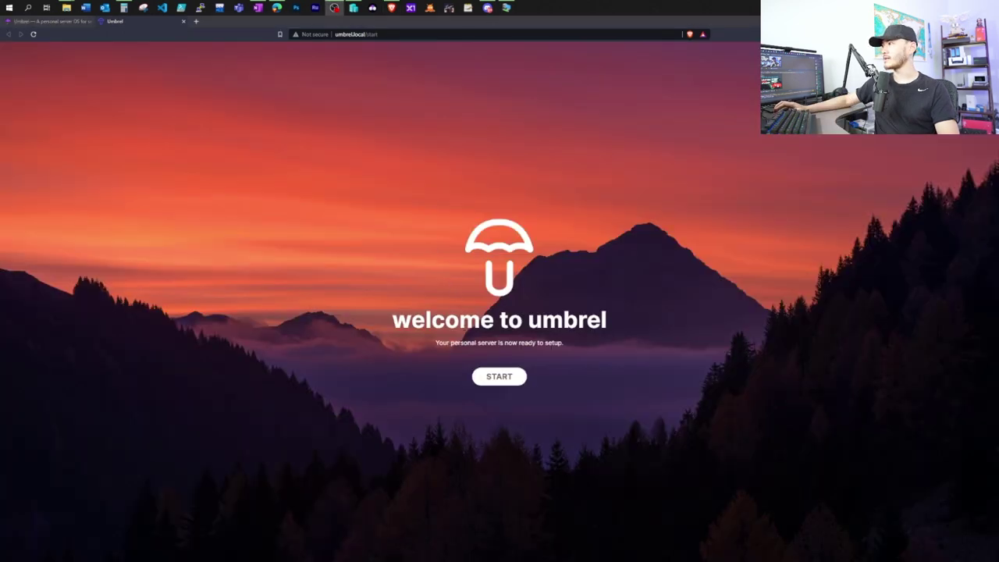
pyautogui.click(499, 381)
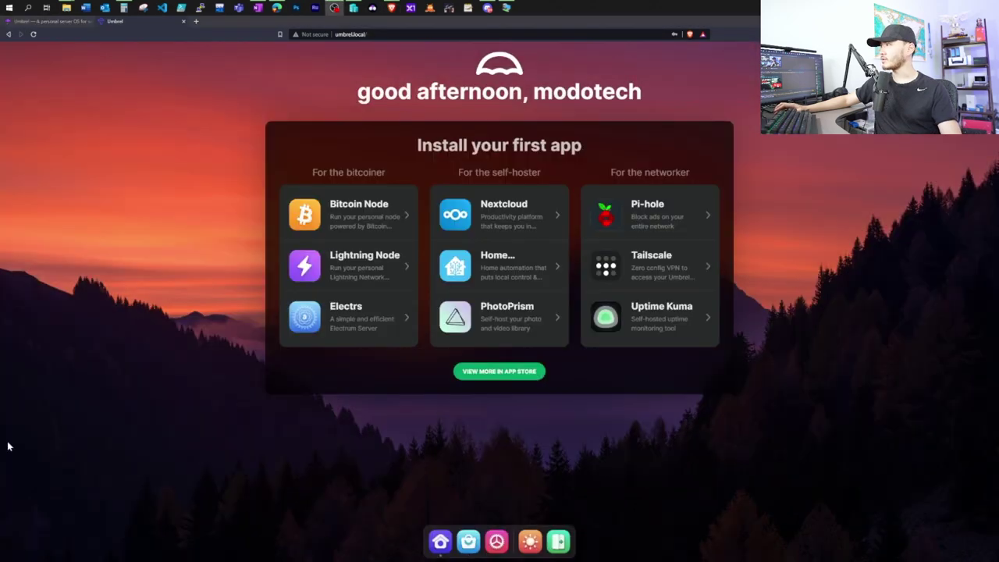
# Step: Open the Lightning Node app details and go to its required Bitcoin Node app
pyautogui.click(380, 268)
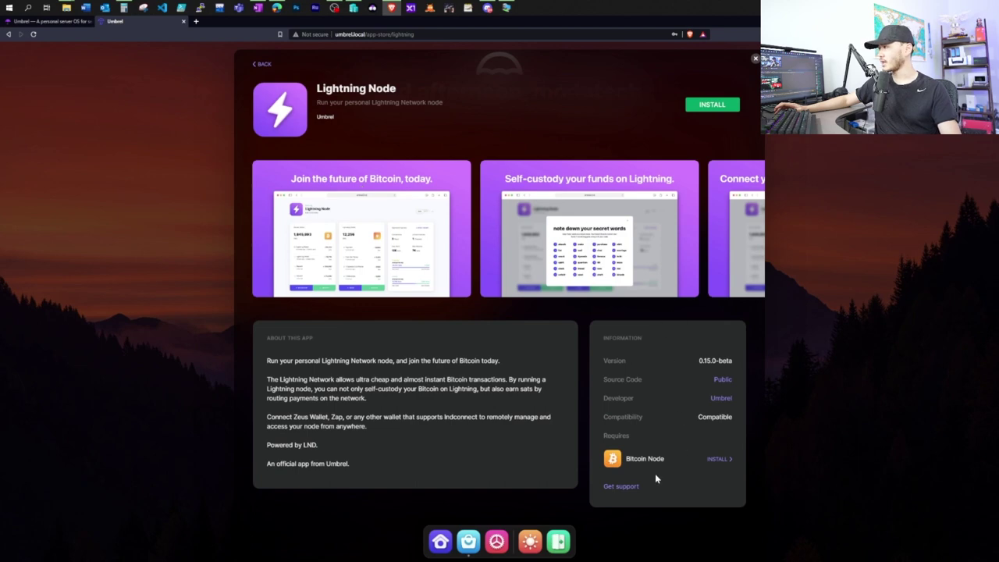
pyautogui.click(719, 459)
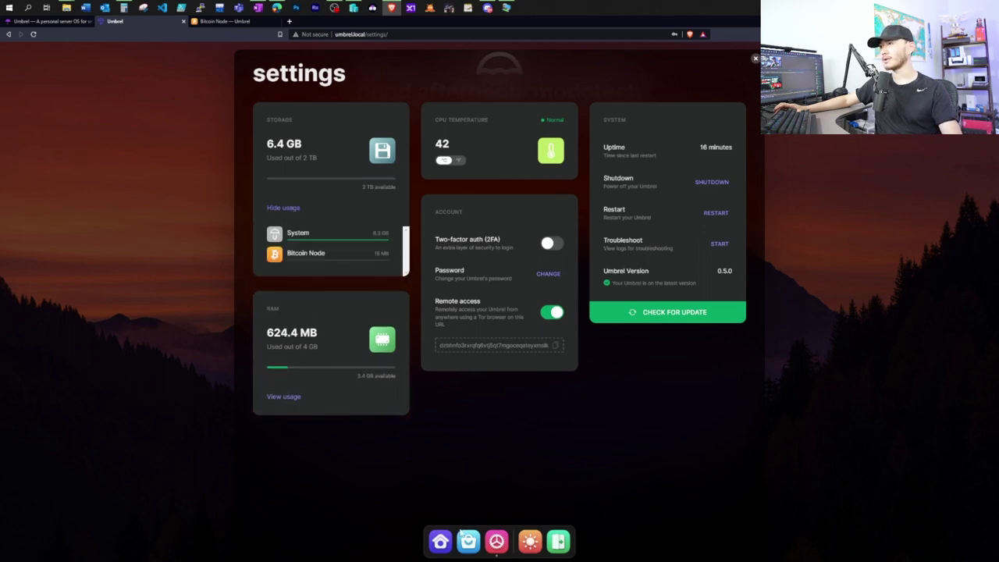
# Step: Switch to the tab showing the Bitcoin Node app page
pyautogui.hotkey('ctrl', 'Tab')
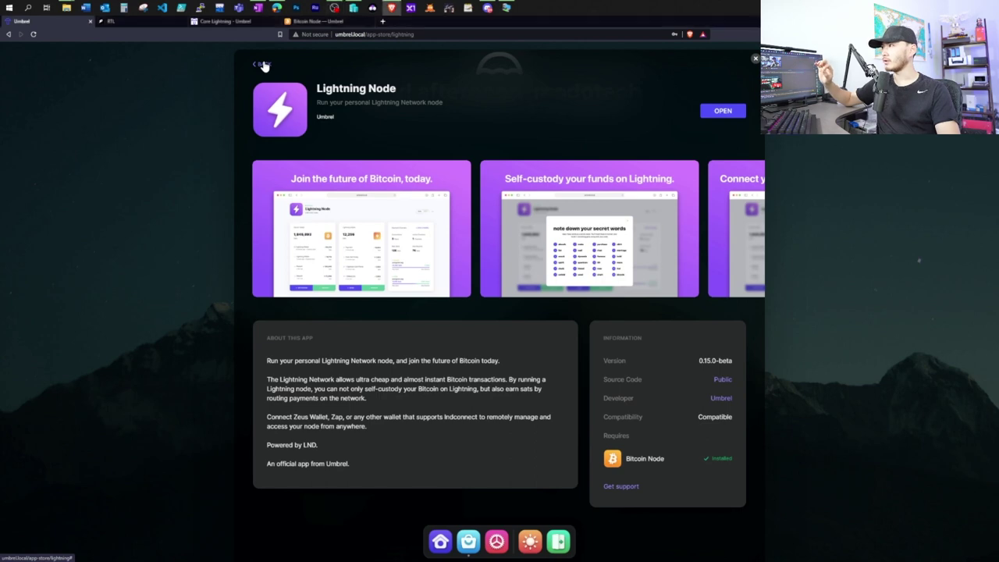
# Step: Install Ride The Lightning from its app page, granting it access to Lightning Node
pyautogui.click(263, 65)
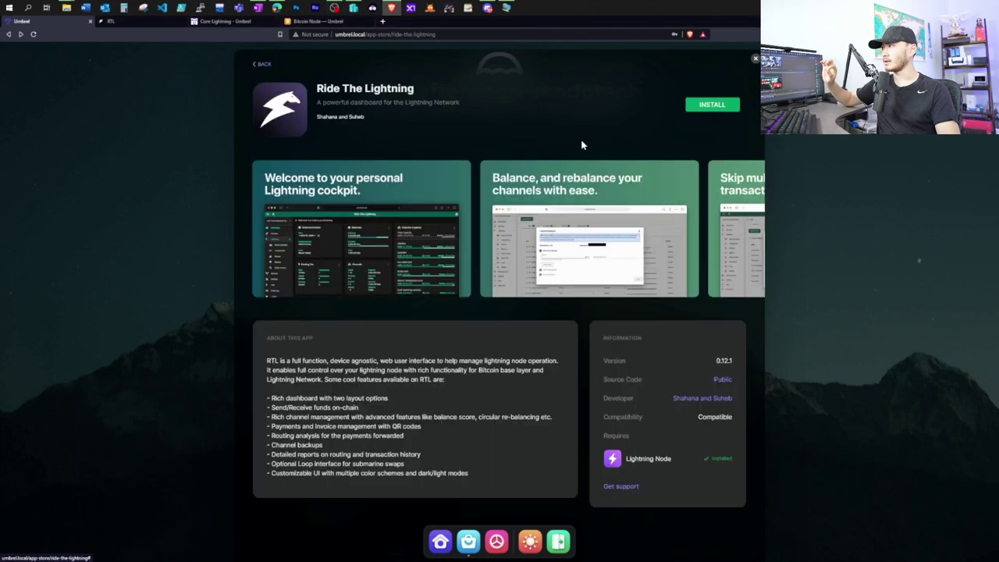
pyautogui.click(706, 111)
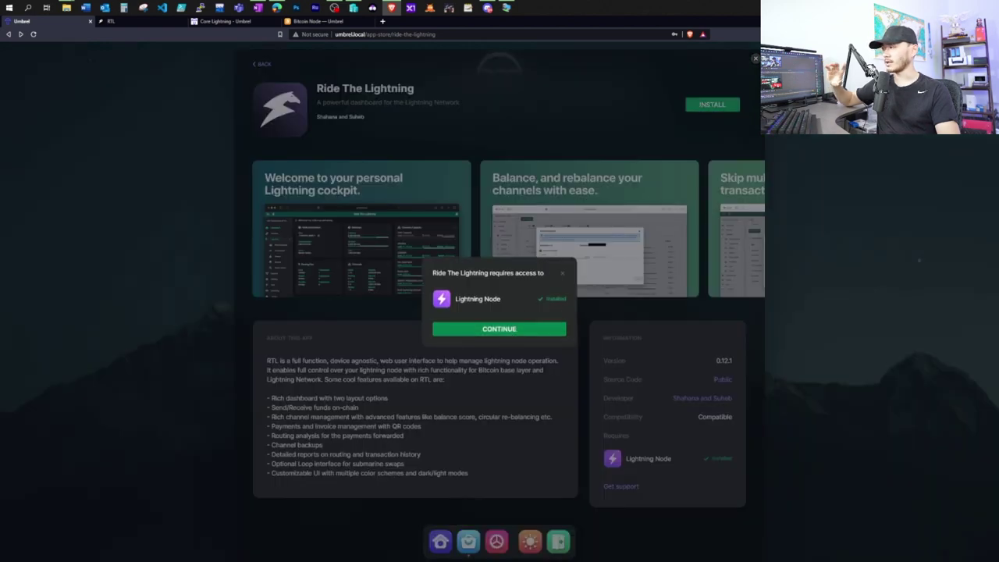
pyautogui.click(512, 330)
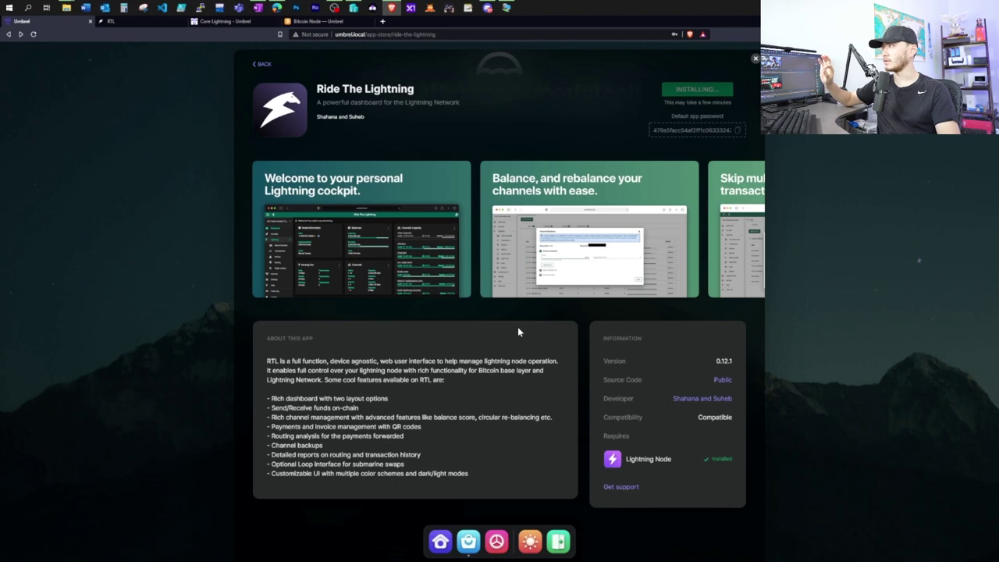